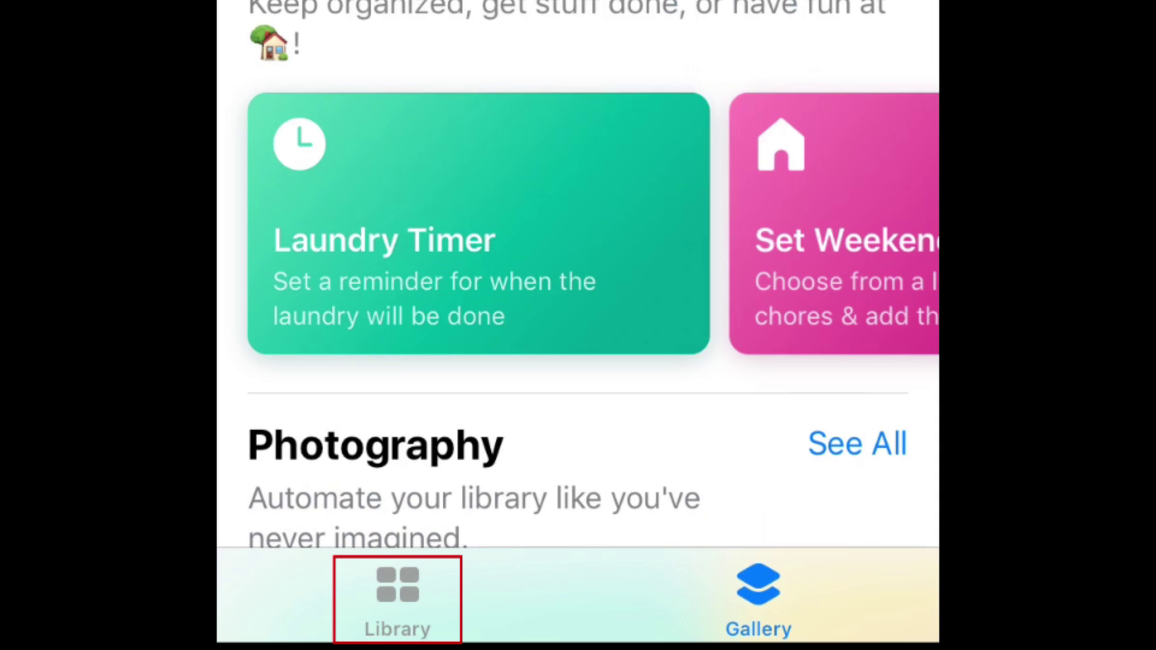
Show the Library of shortcuts, listing Laundry Timer and Post on Instagram
{"action": "left_click", "coordinate": [398, 599]}
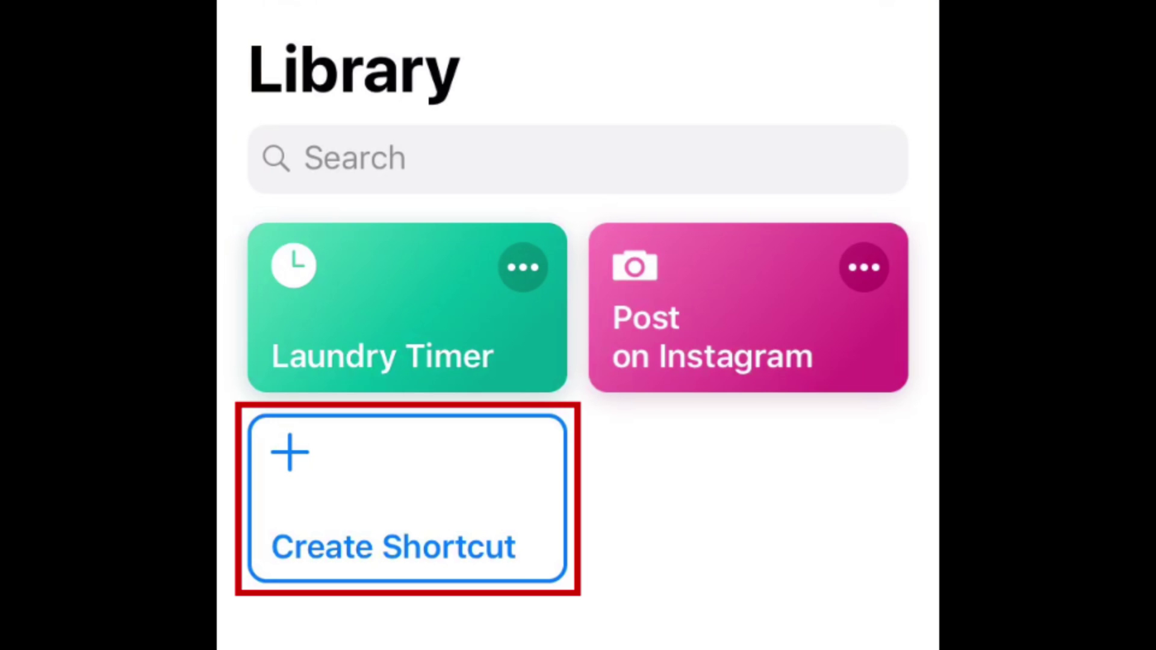
Create a new blank shortcut and add a URL action to it
{"action": "left_click", "coordinate": [408, 499]}
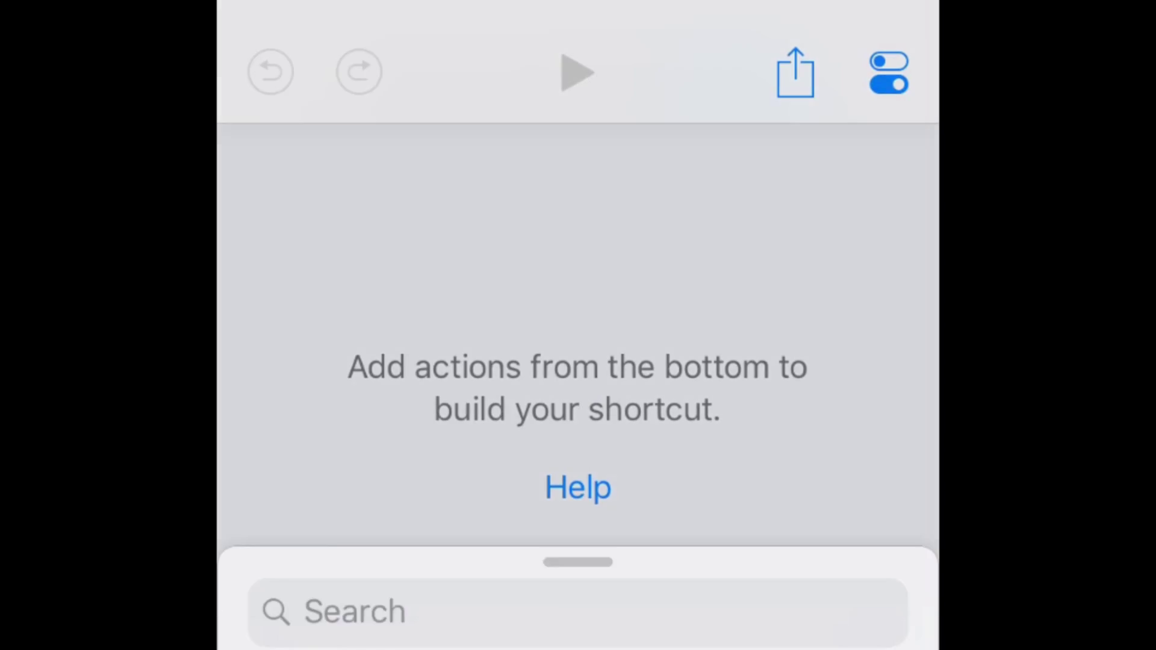
{"action": "left_click_drag", "start_coordinate": [577, 561], "coordinate": [578, 91]}
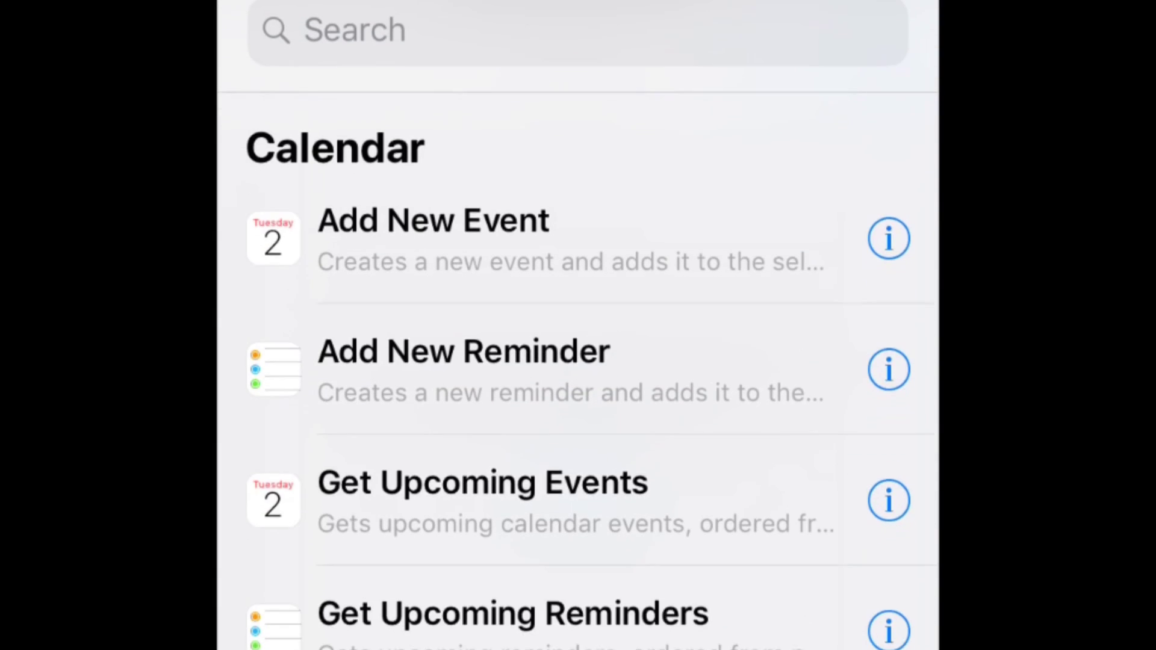
{"action": "scroll", "coordinate": [578, 361], "scroll_direction": "down", "scroll_amount": 5}
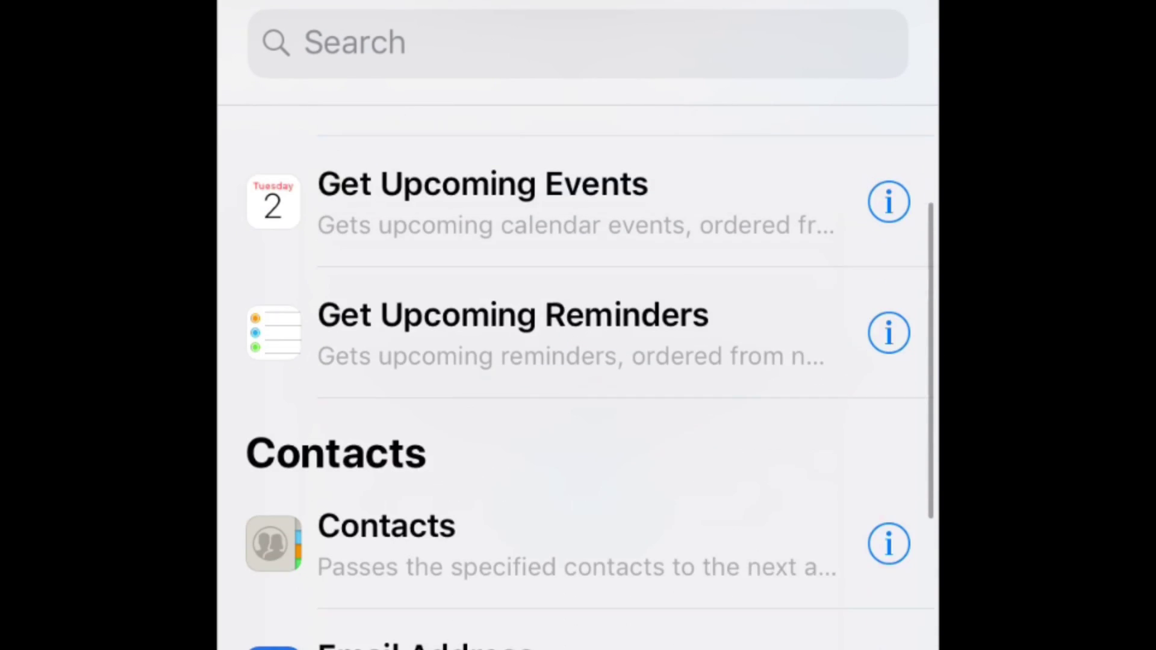
{"action": "scroll", "coordinate": [578, 361], "scroll_direction": "down", "scroll_amount": 5}
{"action": "scroll", "coordinate": [578, 361], "scroll_direction": "down", "scroll_amount": 5}
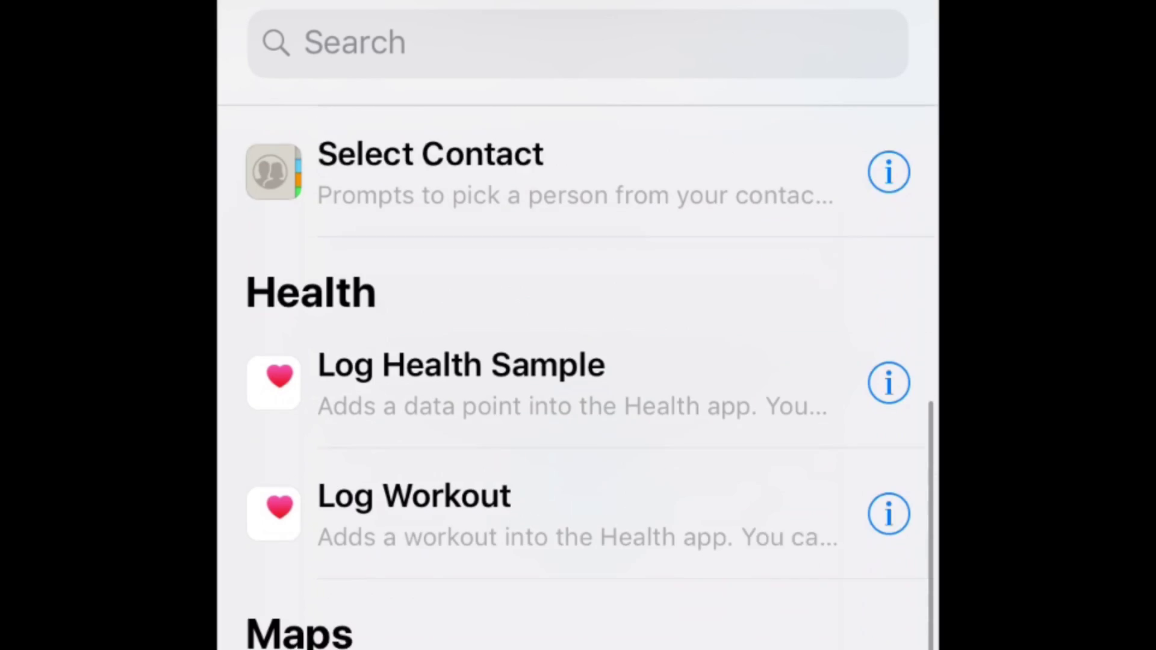
{"action": "scroll", "coordinate": [578, 361], "scroll_direction": "down", "scroll_amount": 5}
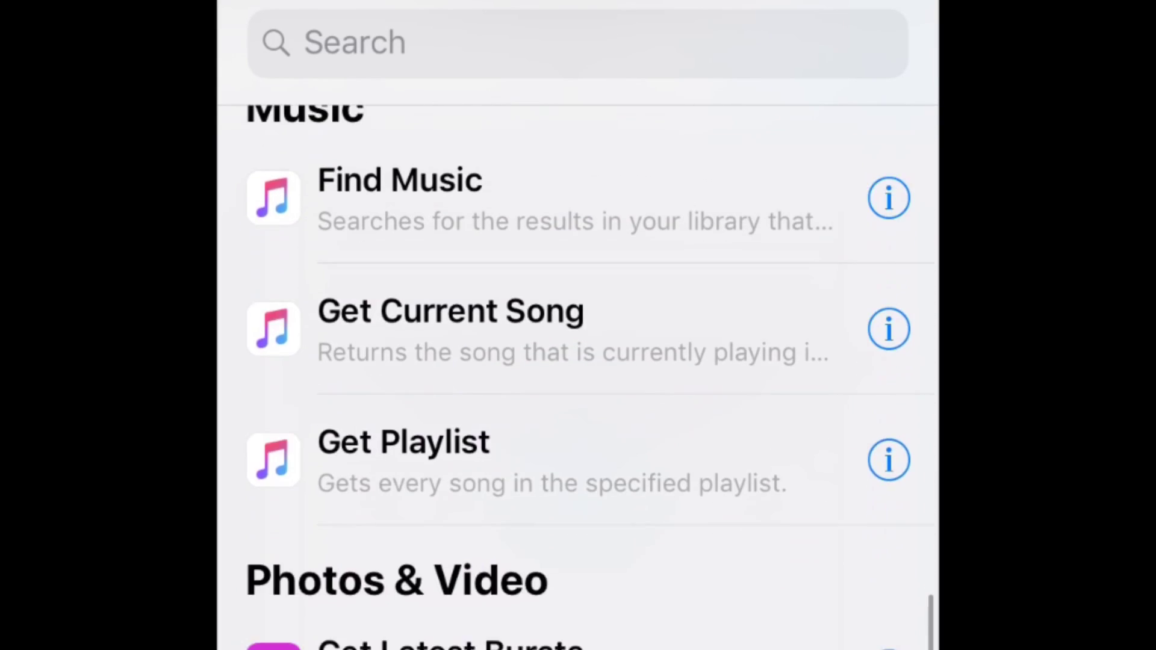
{"action": "scroll", "coordinate": [578, 362], "scroll_direction": "down", "scroll_amount": 5}
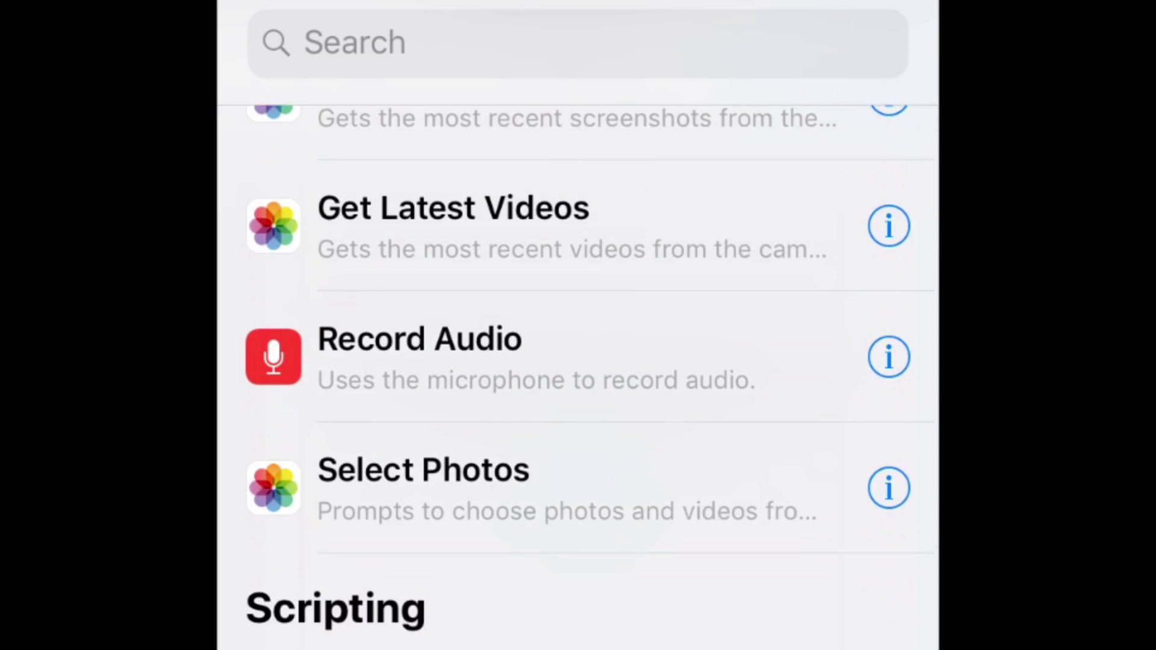
{"action": "scroll", "coordinate": [578, 362], "scroll_direction": "down", "scroll_amount": 5}
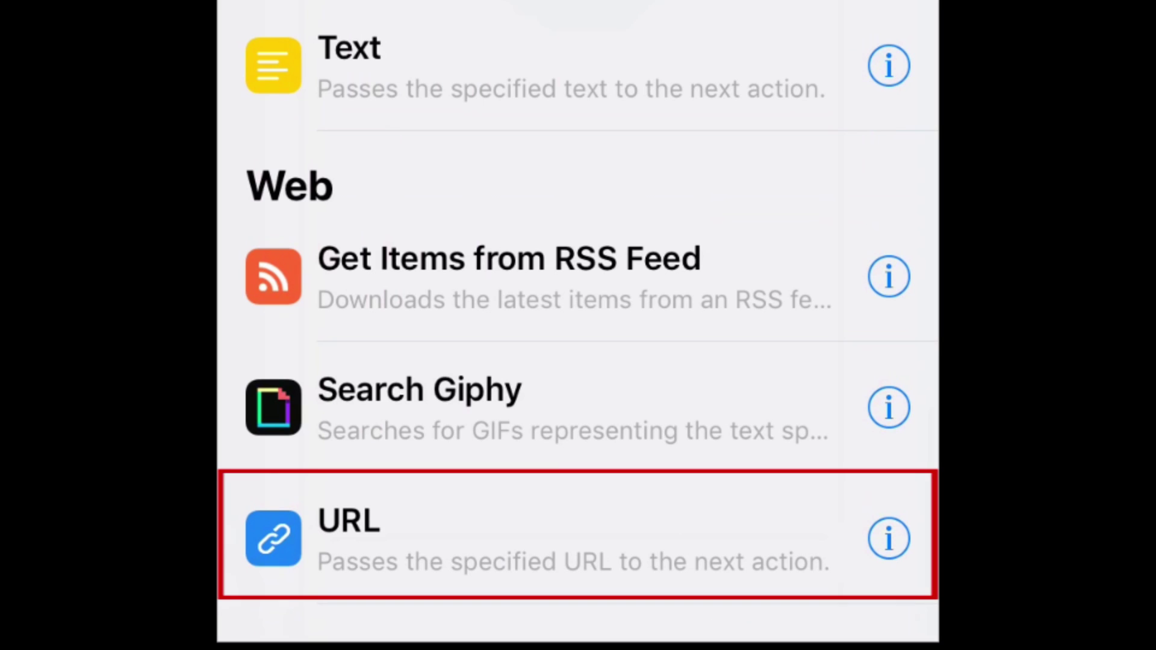
{"action": "left_click", "coordinate": [577, 535]}
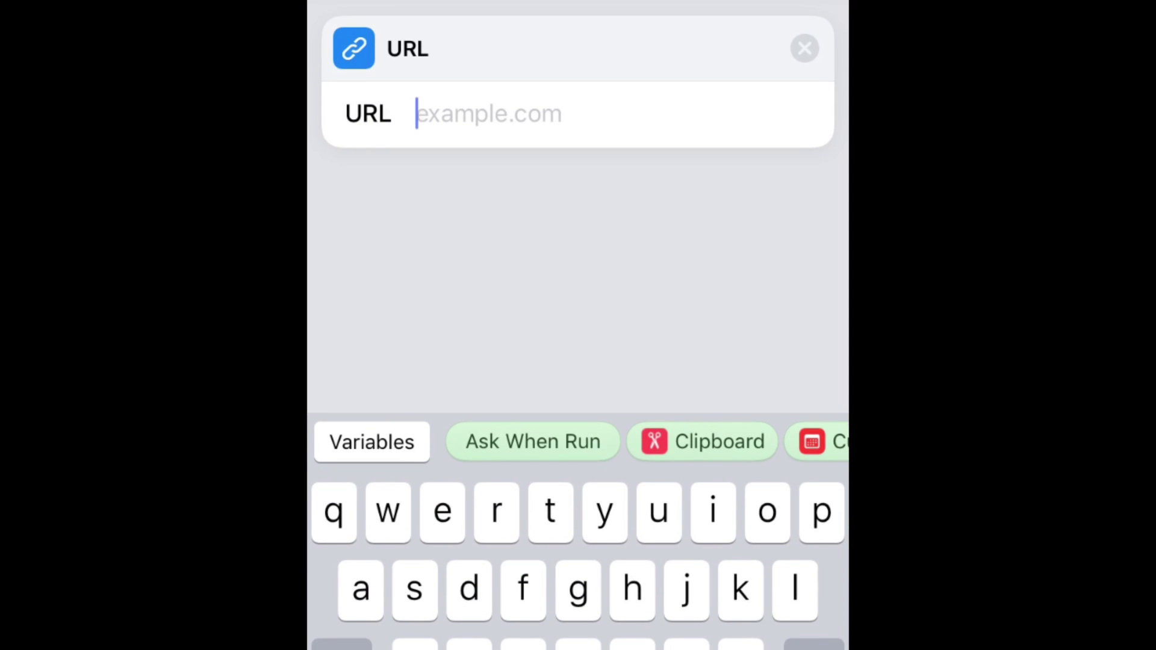
{"action": "type", "text": "https://techb"}
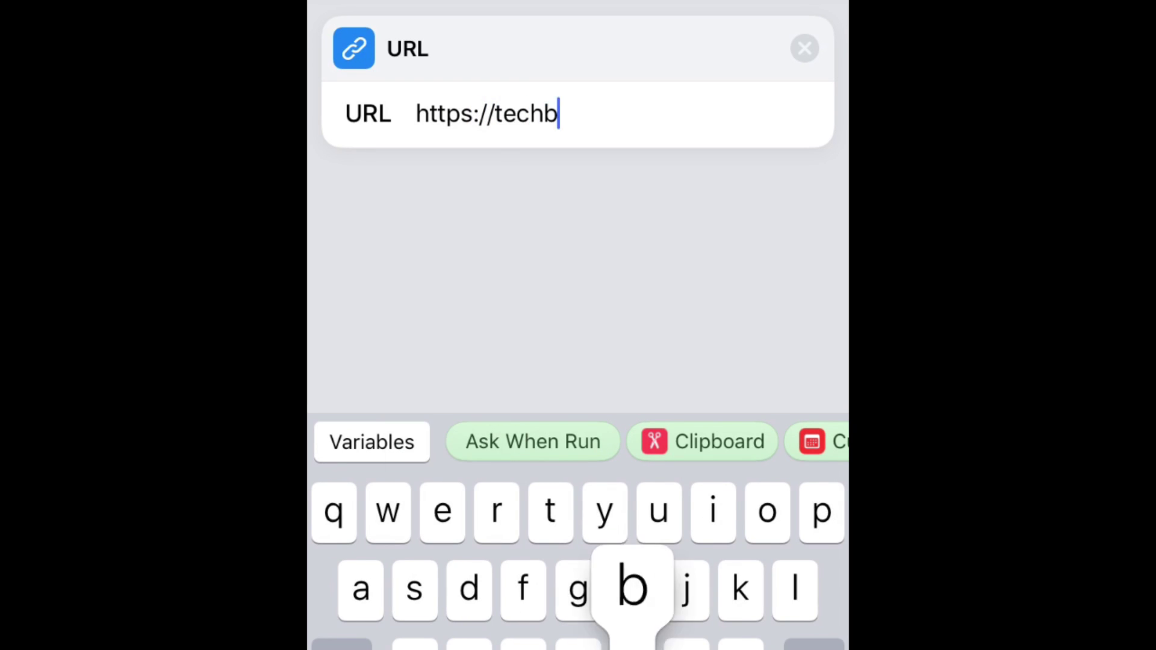
{"action": "type", "text": "oomers.com"}
{"action": "key", "text": "Return"}
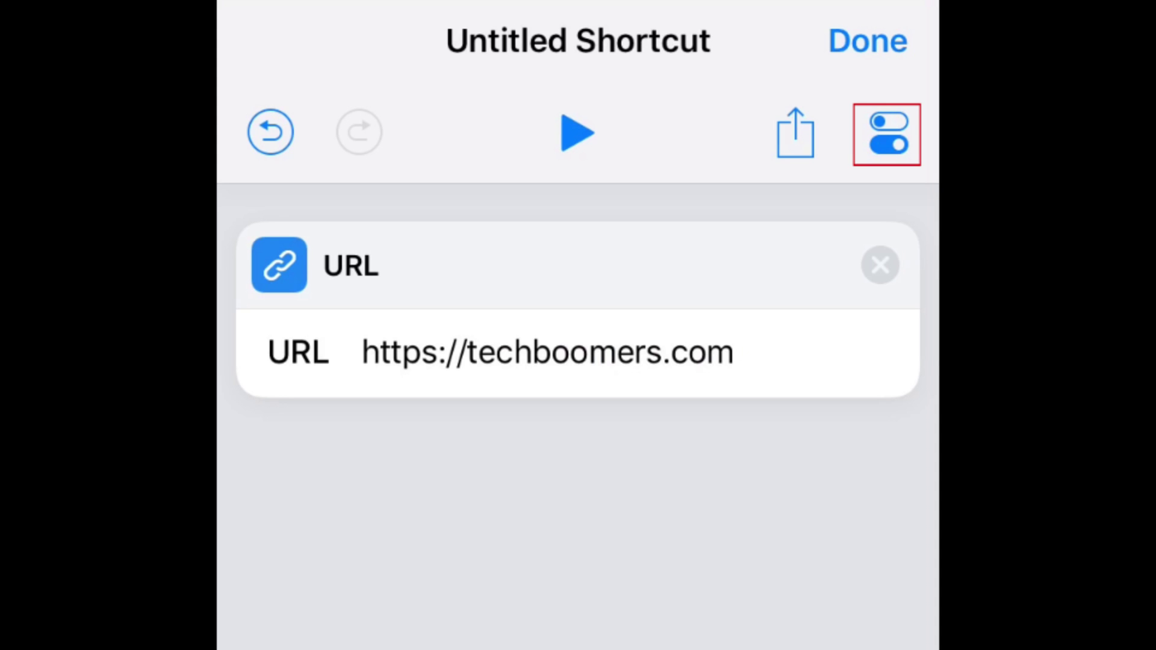
Name the shortcut 'Go To TechBoomers' in its settings
{"action": "left_click", "coordinate": [887, 134]}
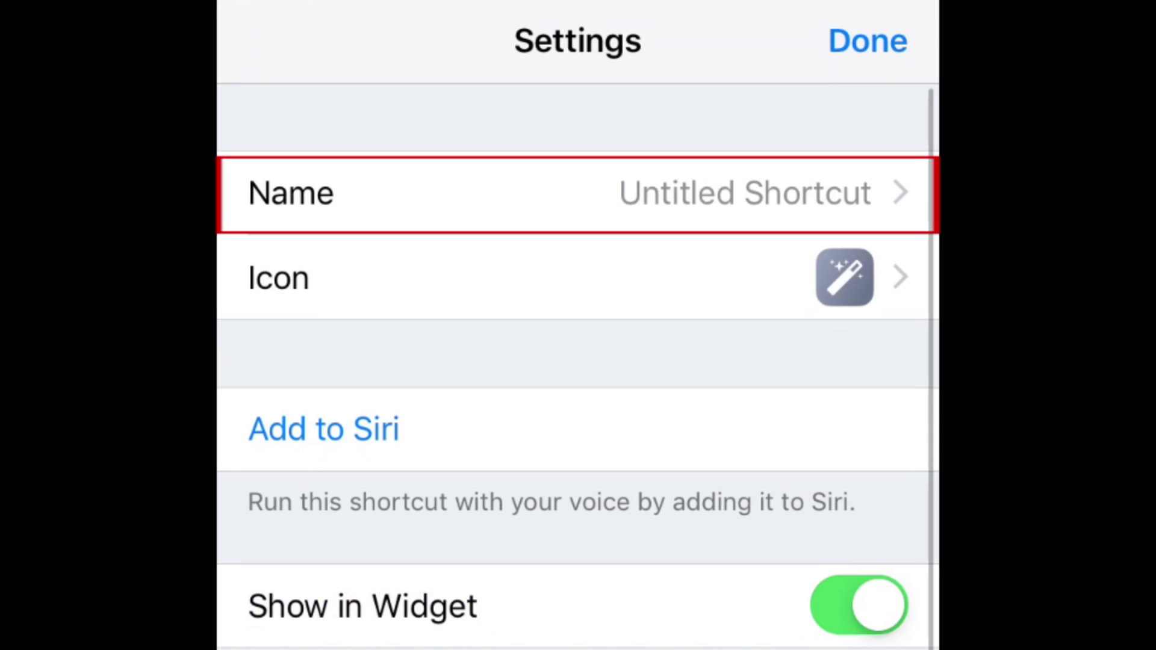
{"action": "left_click", "coordinate": [579, 194]}
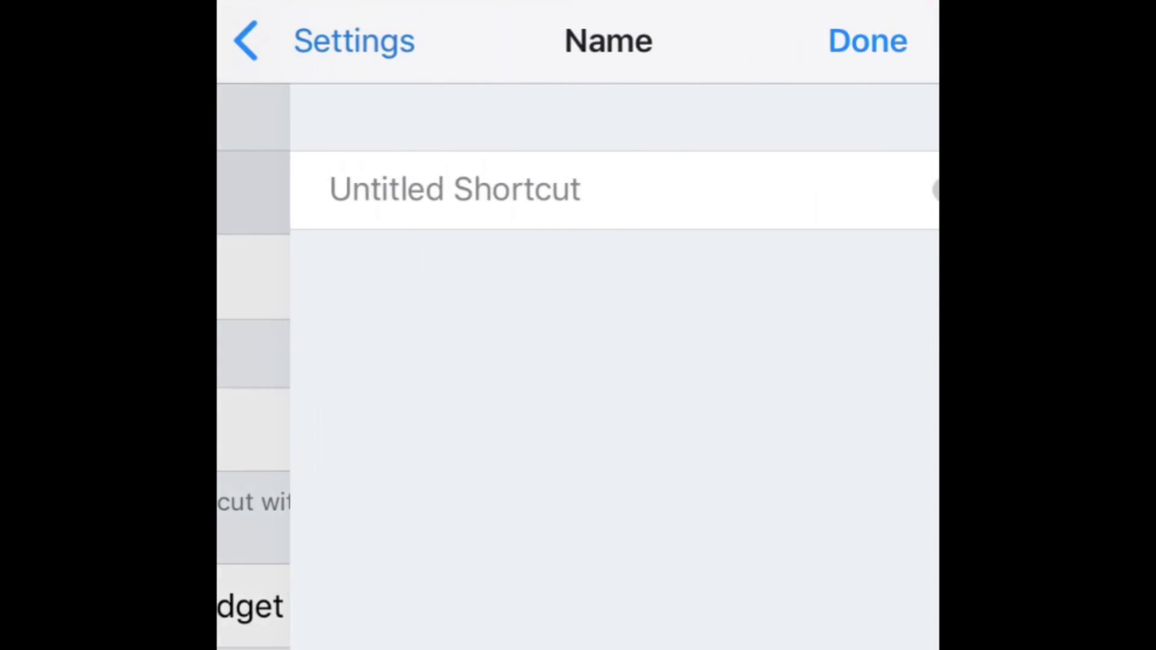
{"action": "type", "text": "Go To Tech"}
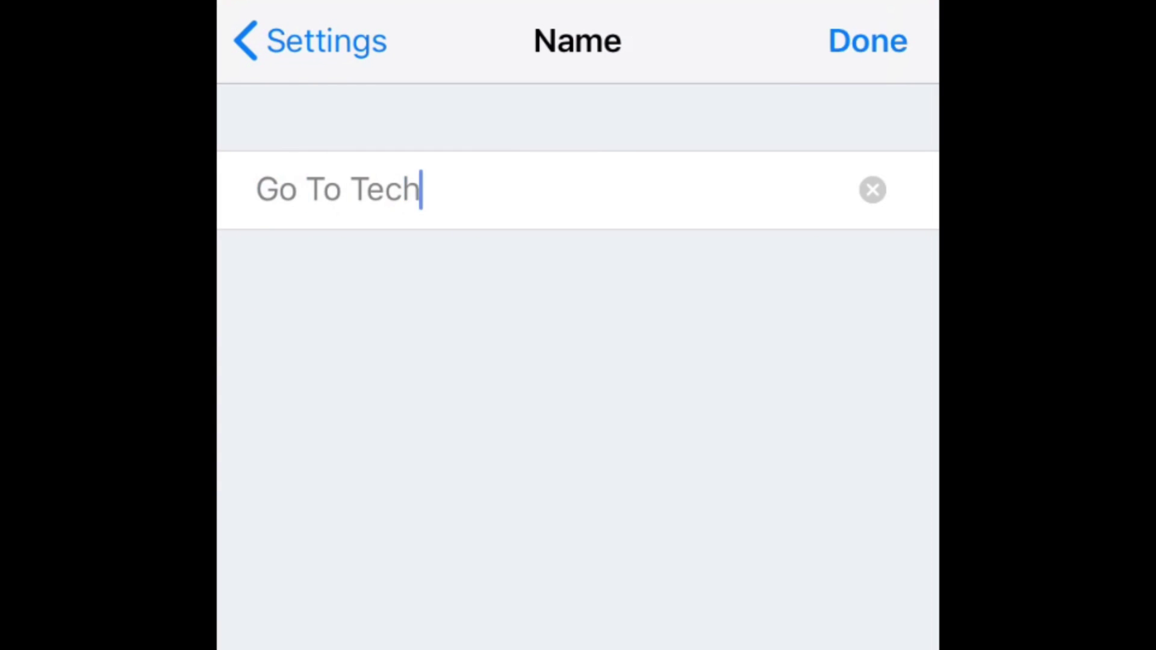
{"action": "type", "text": "Boomers"}
{"action": "left_click", "coordinate": [867, 41]}
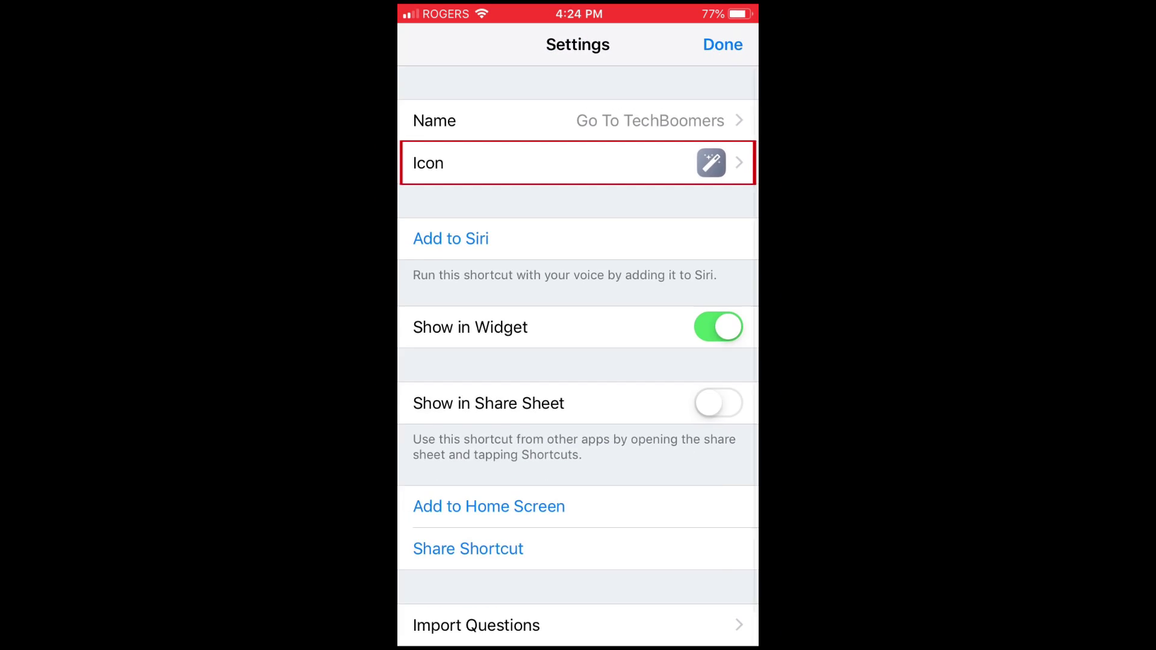
Give the shortcut a blue link icon and start recording a Siri phrase
{"action": "left_click", "coordinate": [578, 277]}
{"action": "left_click", "coordinate": [481, 428]}
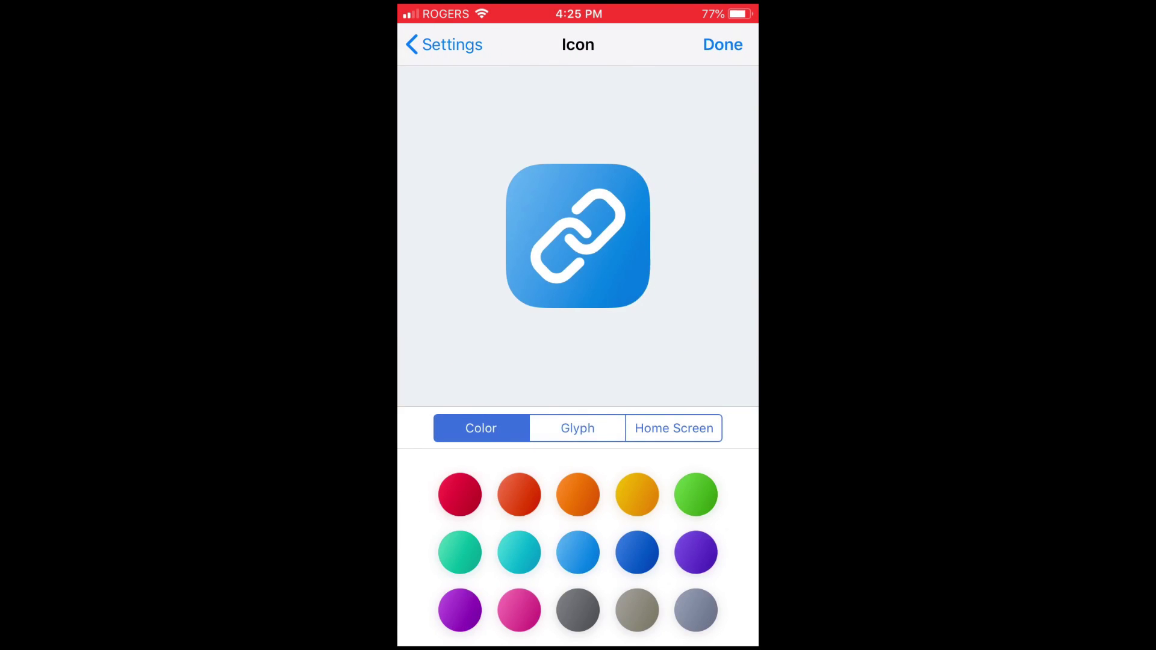
{"action": "left_click", "coordinate": [723, 44]}
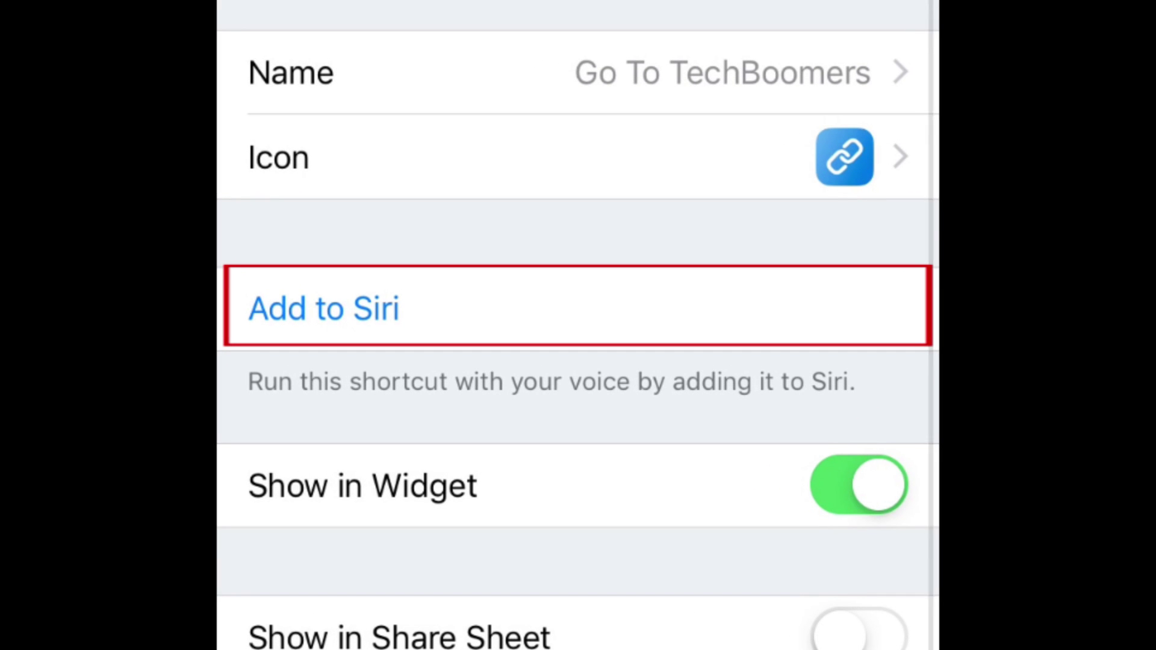
{"action": "left_click", "coordinate": [578, 307]}
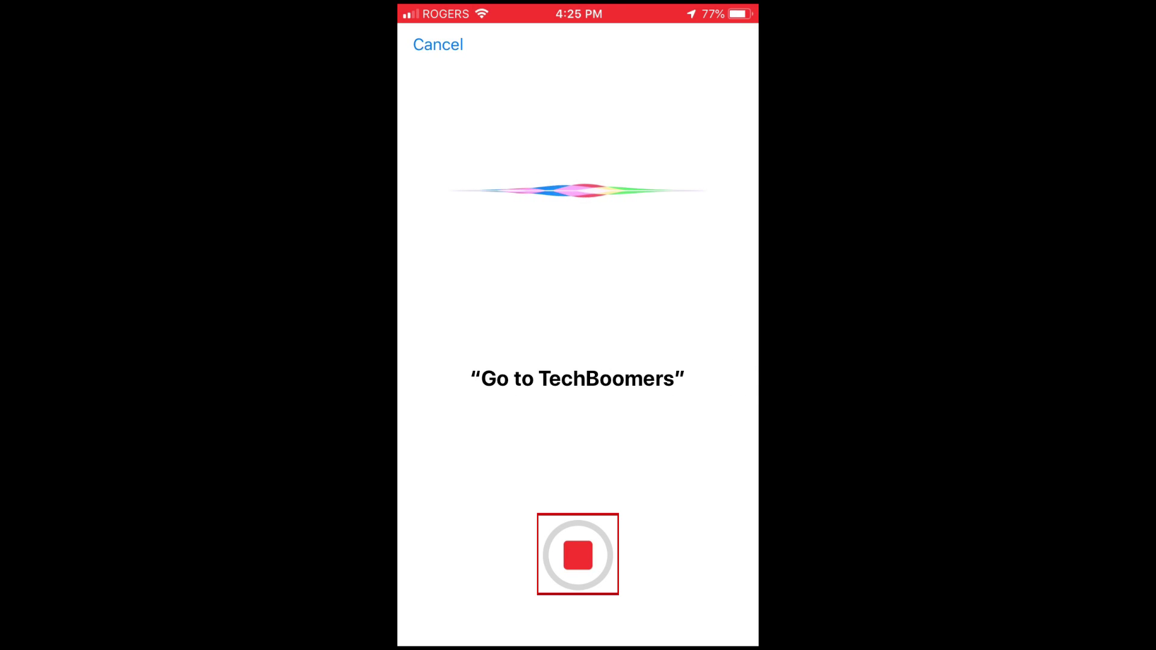
Finish and accept the 'Go to TechBoomers' Siri phrase, then close the settings
{"action": "left_click", "coordinate": [578, 554]}
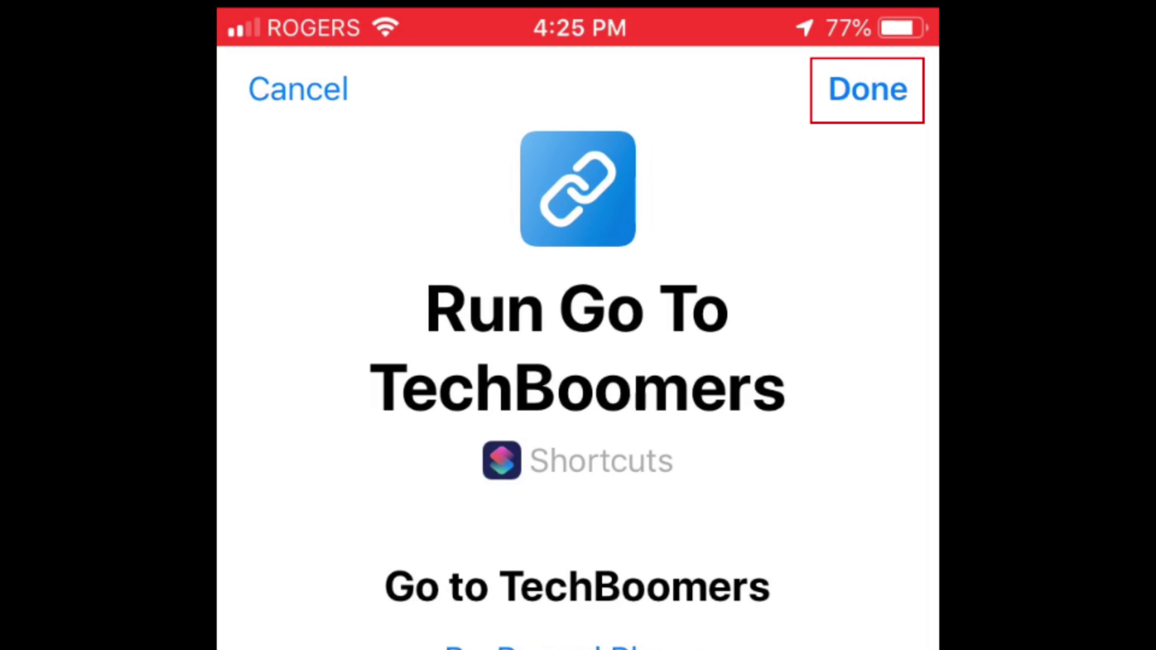
{"action": "left_click", "coordinate": [867, 89]}
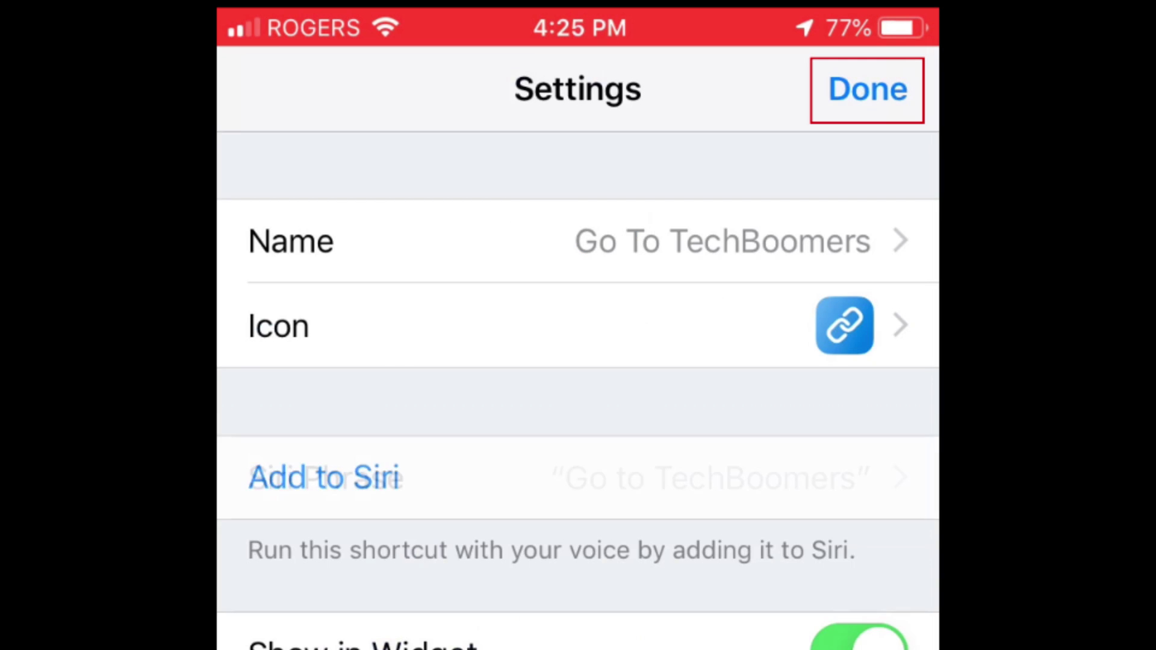
{"action": "left_click", "coordinate": [867, 88]}
Save the finished 'Go To TechBoomers' shortcut
{"action": "left_click", "coordinate": [866, 149]}
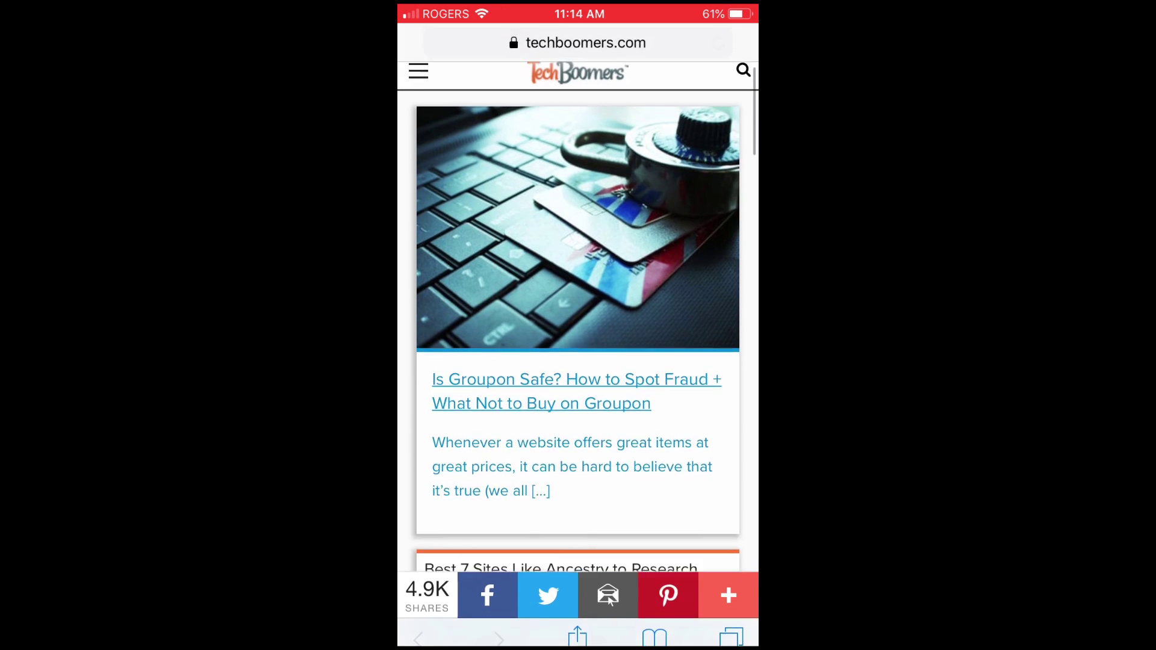
{"action": "scroll", "coordinate": [578, 325], "scroll_direction": "down", "scroll_amount": 10}
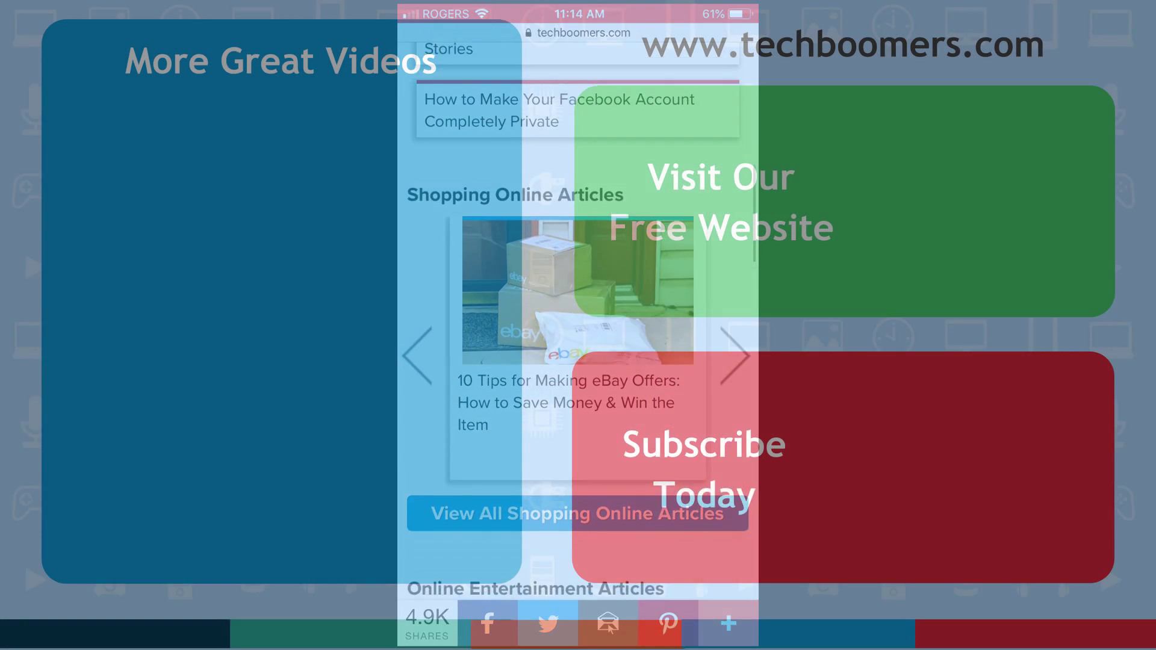